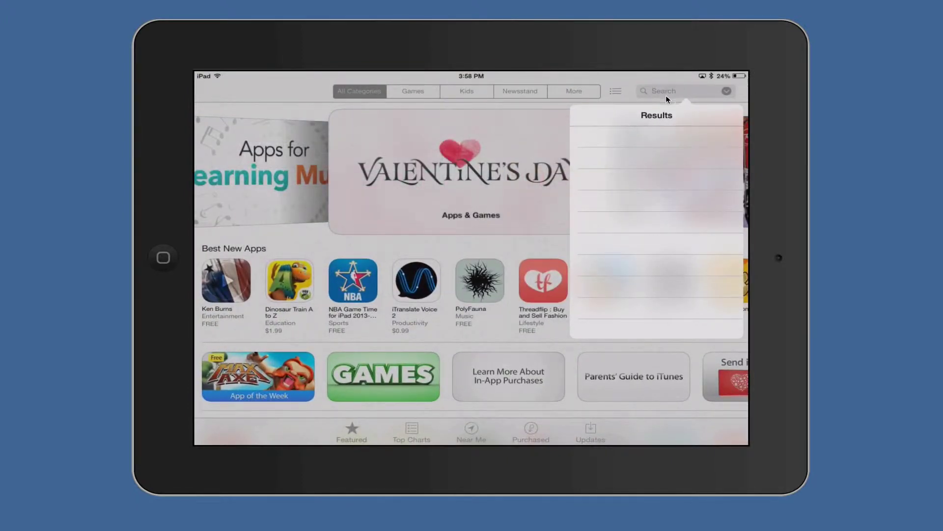
# Search the App Store for nextdrive and launch the installed NextDrive app.
pyautogui.write('ne')
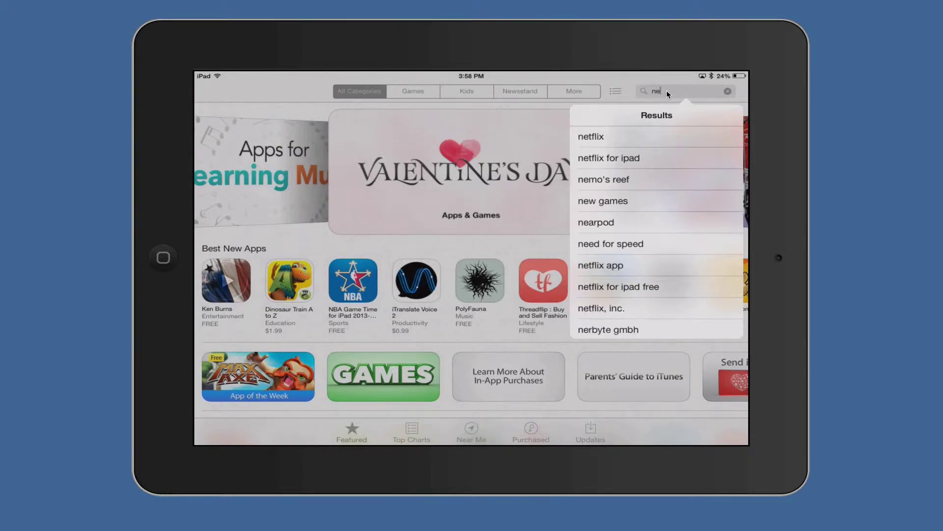
pyautogui.write('xtdrive')
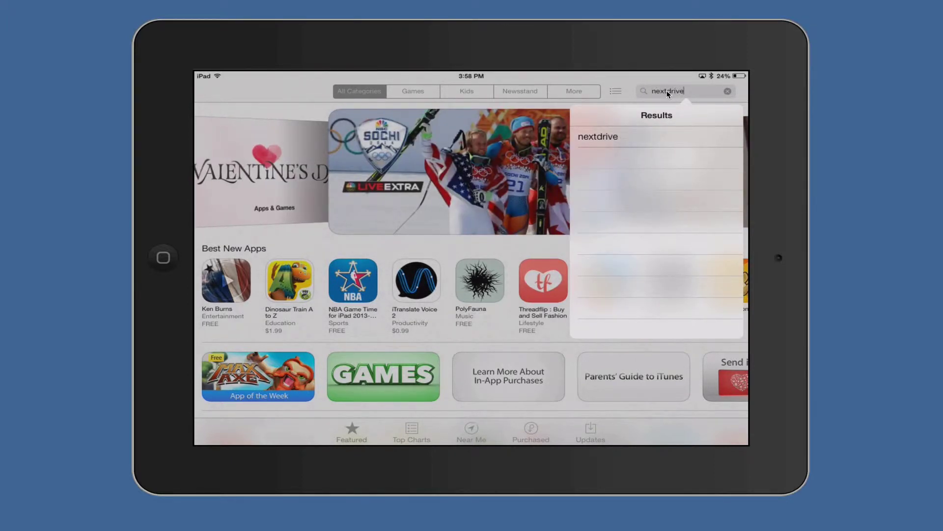
pyautogui.press('Return')
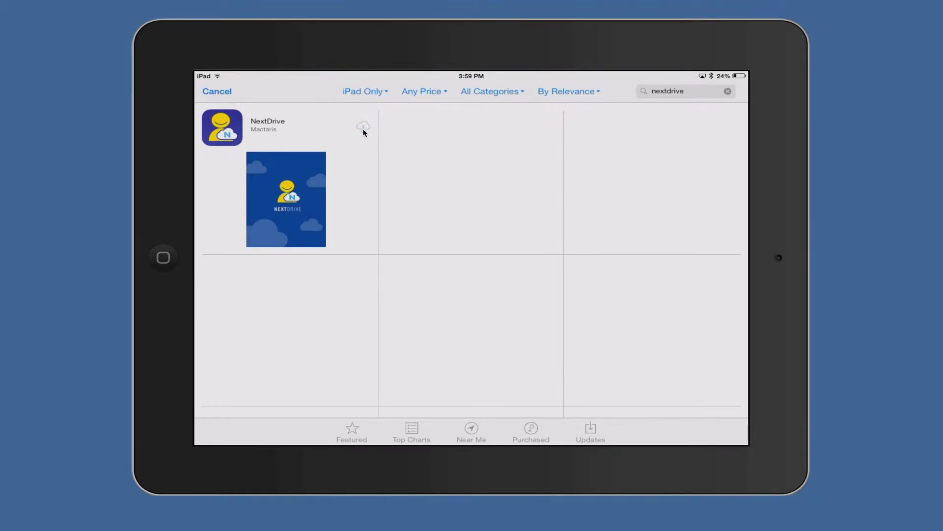
pyautogui.click(363, 131)
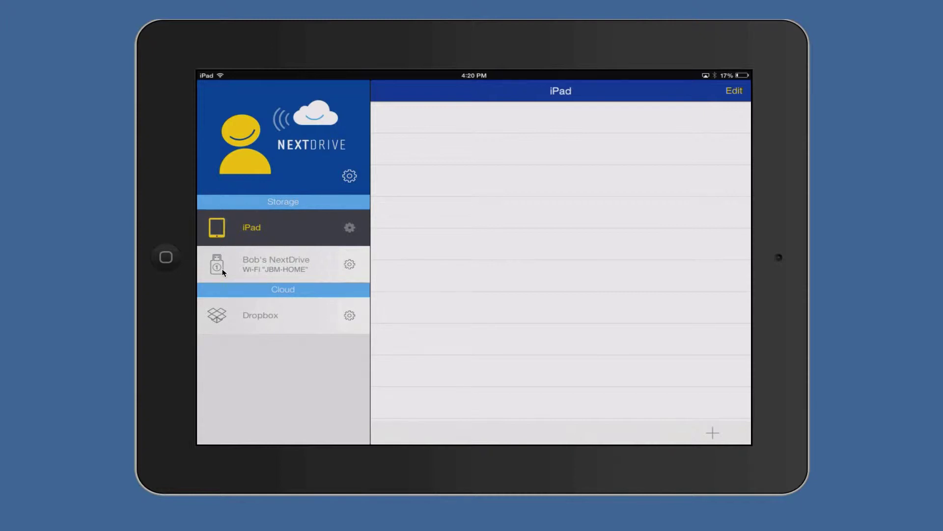
pyautogui.click(350, 265)
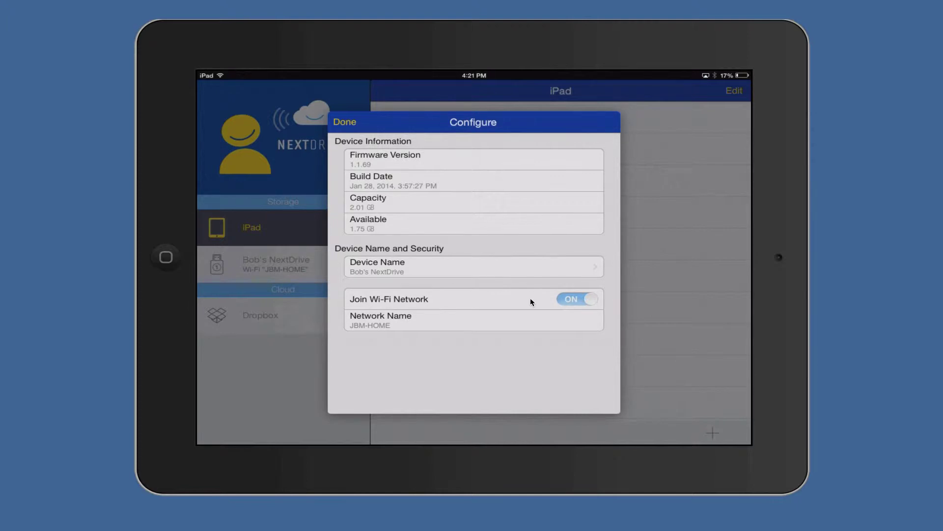
pyautogui.click(348, 127)
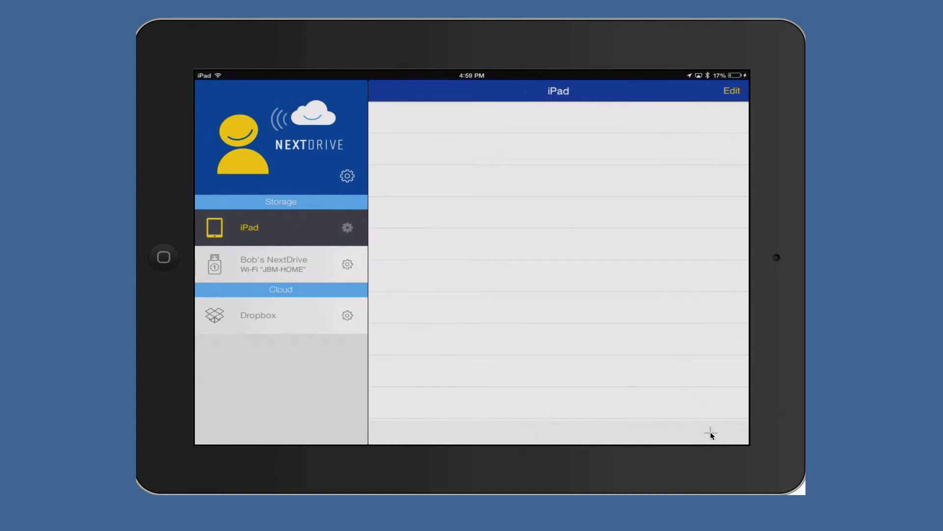
# Create two new folders named Music and Pictures in NextDrive's iPad storage.
pyautogui.click(711, 433)
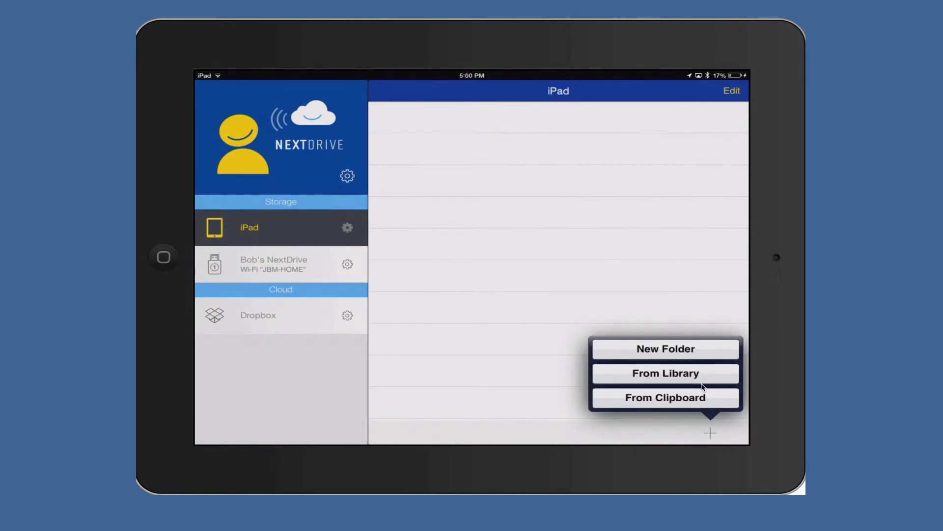
pyautogui.click(690, 352)
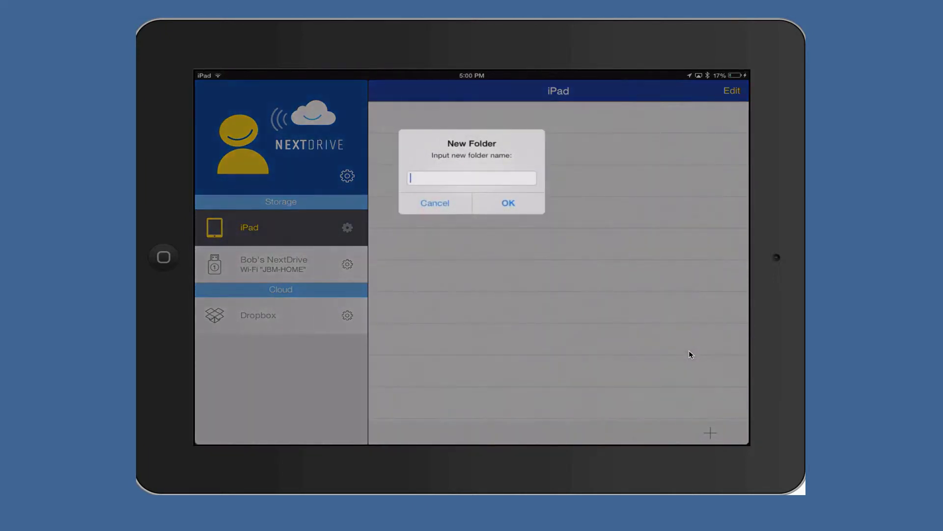
pyautogui.write('Music')
pyautogui.press('Return')
pyautogui.click(690, 351)
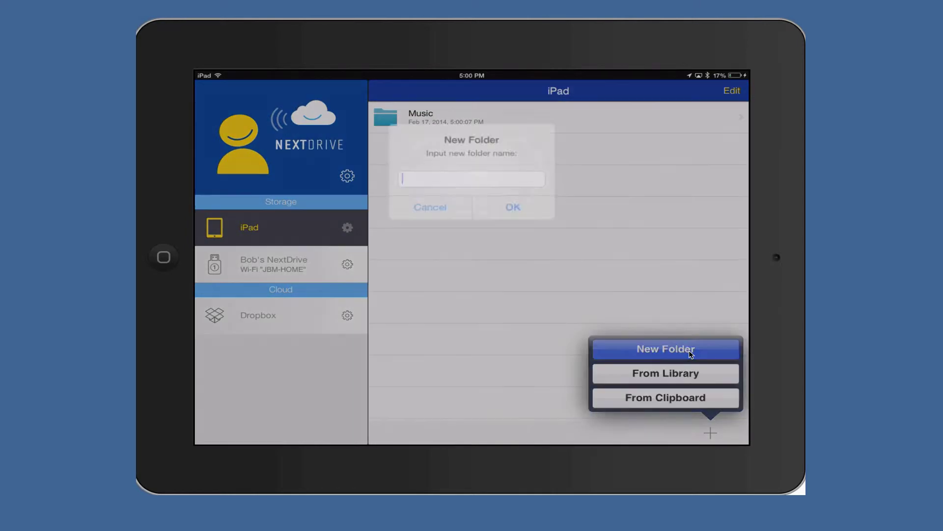
pyautogui.write('Pictures')
pyautogui.press('Return')
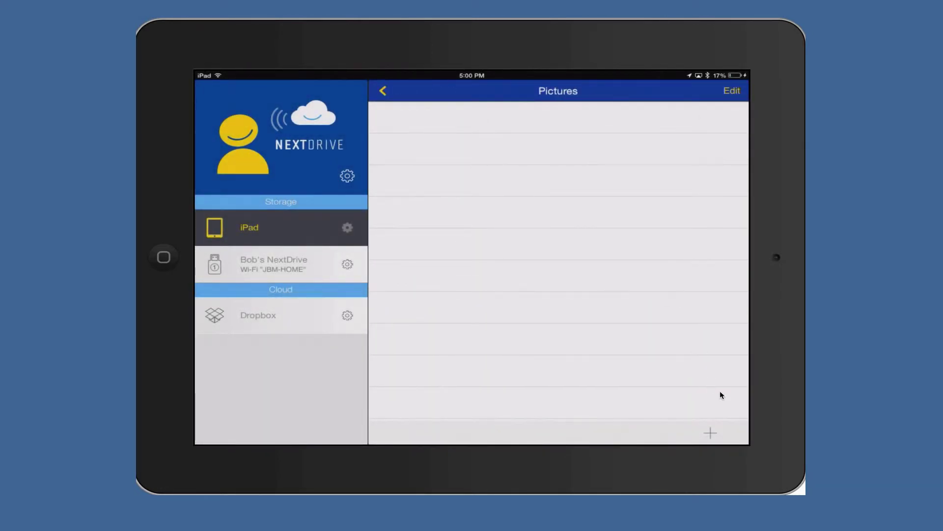
# Import the city-skyline photo from Camera Roll into Pictures, then go back to the iPad top level.
pyautogui.click(710, 432)
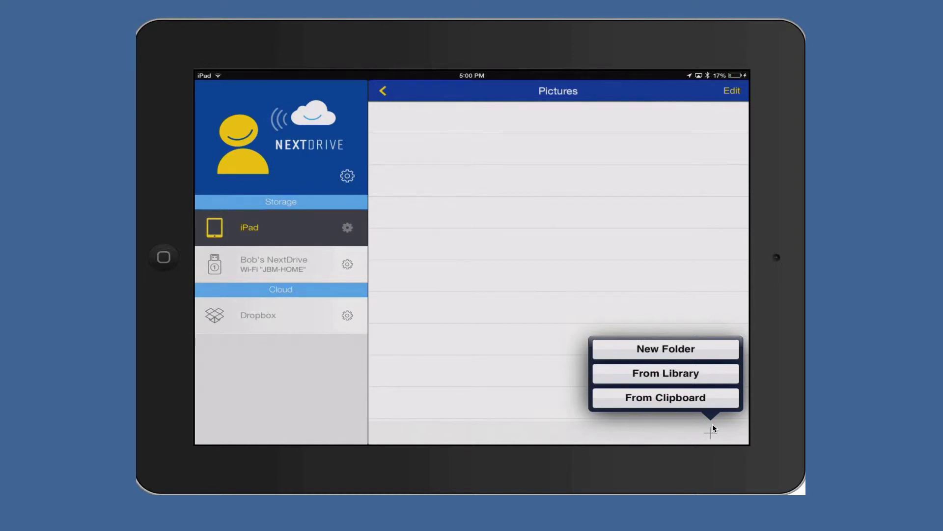
pyautogui.click(695, 374)
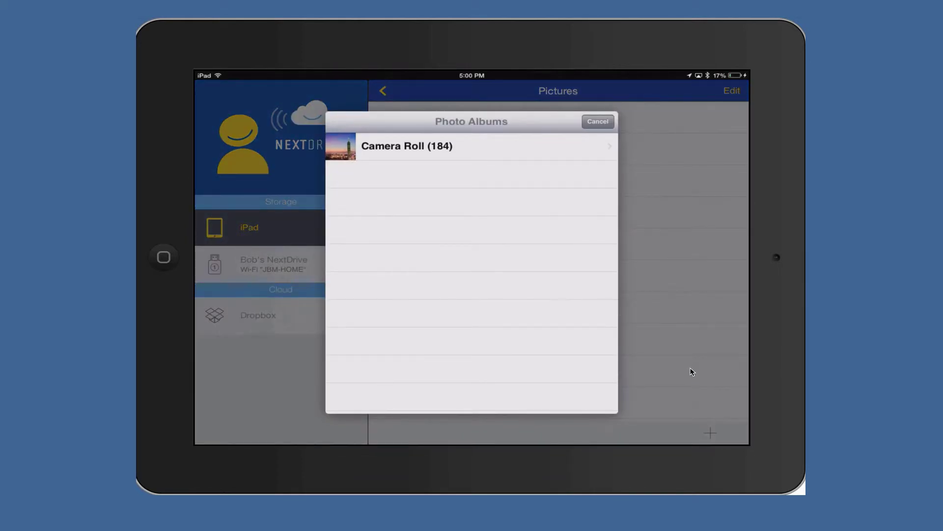
pyautogui.click(407, 146)
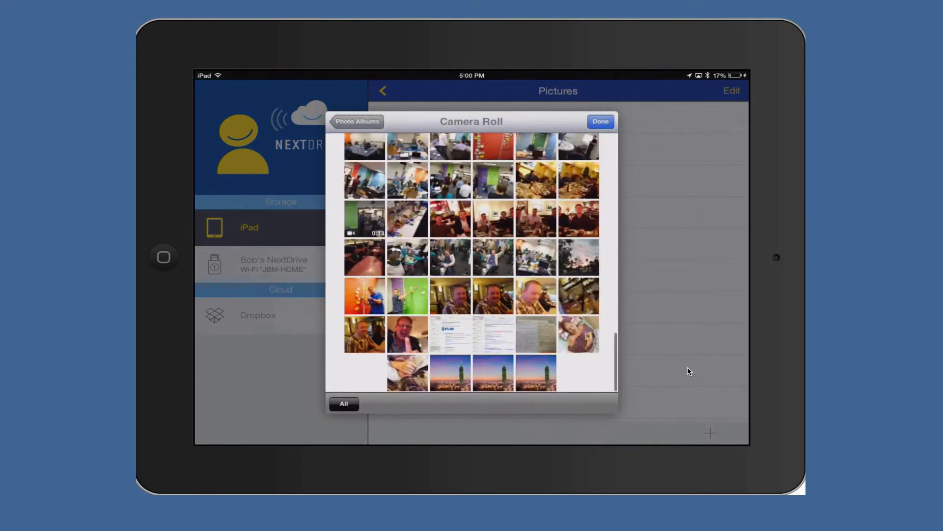
pyautogui.click(536, 373)
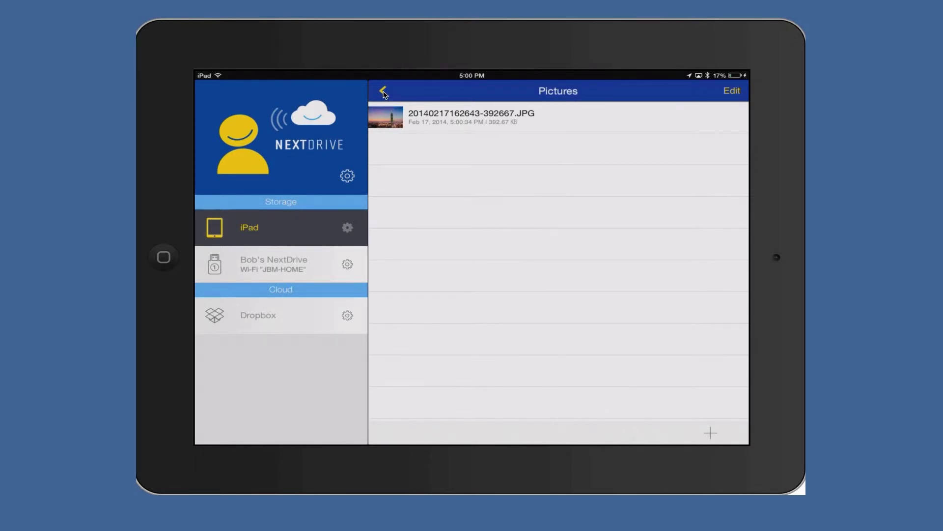
pyautogui.click(384, 92)
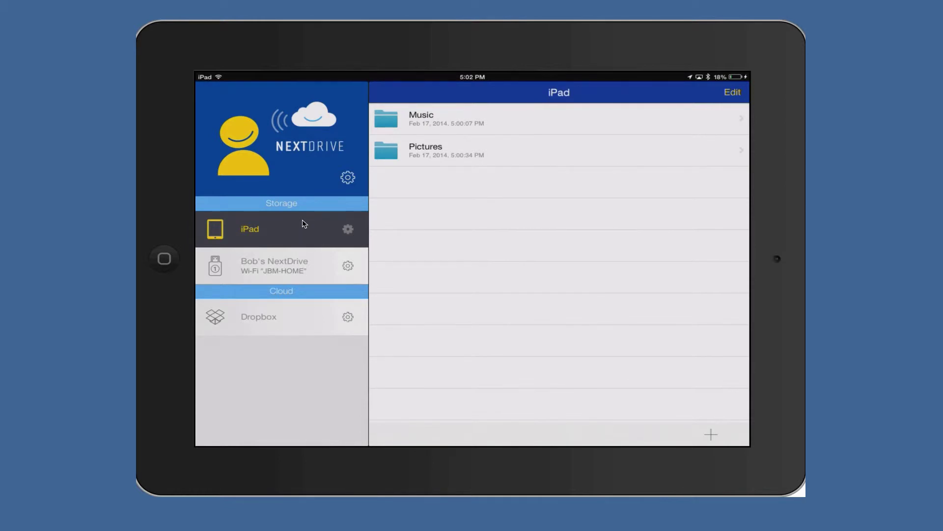
# Browse the NextDrive drive and open its Demo_files folder.
pyautogui.click(289, 265)
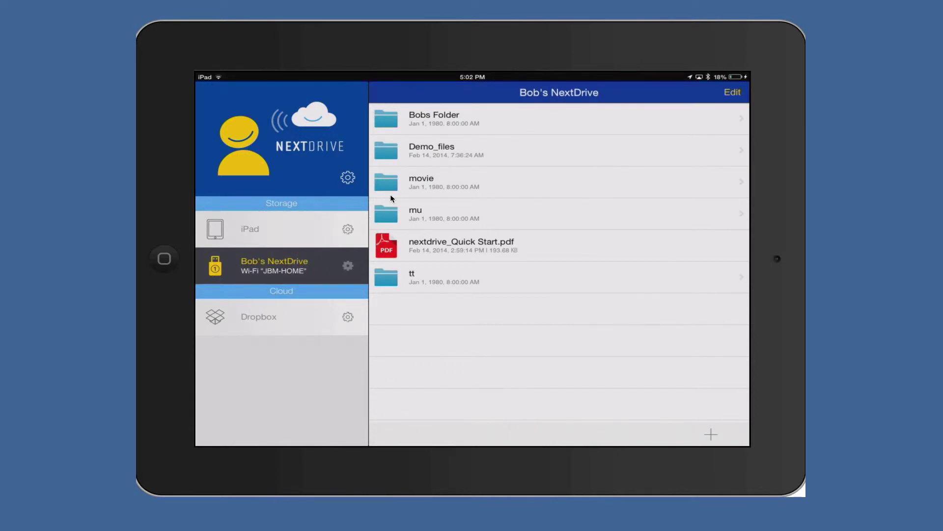
pyautogui.click(432, 152)
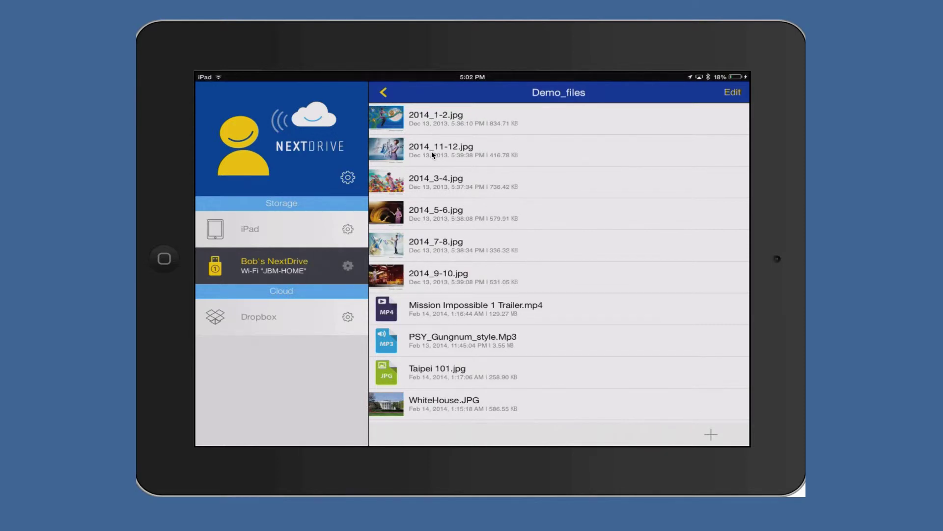
# Open 2014_1-2.jpg and save a copy of it to the Camera Roll.
pyautogui.click(432, 152)
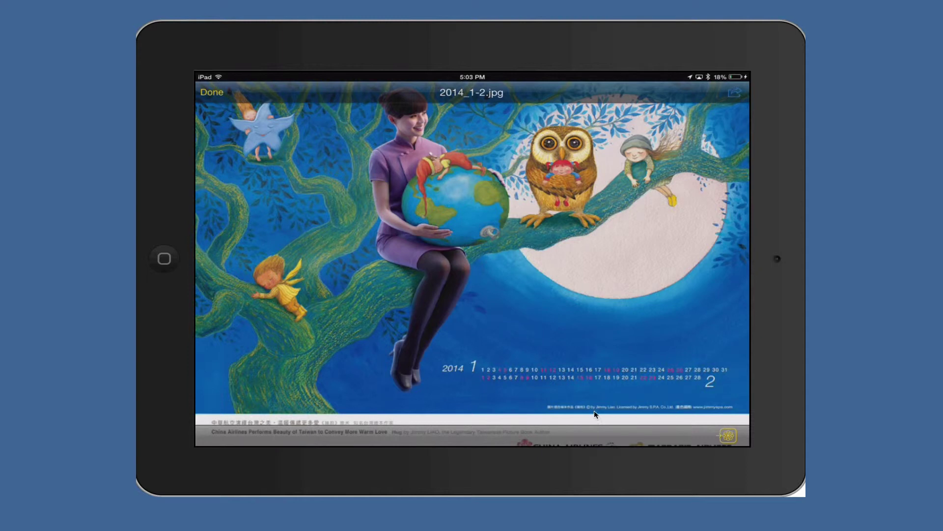
pyautogui.click(736, 439)
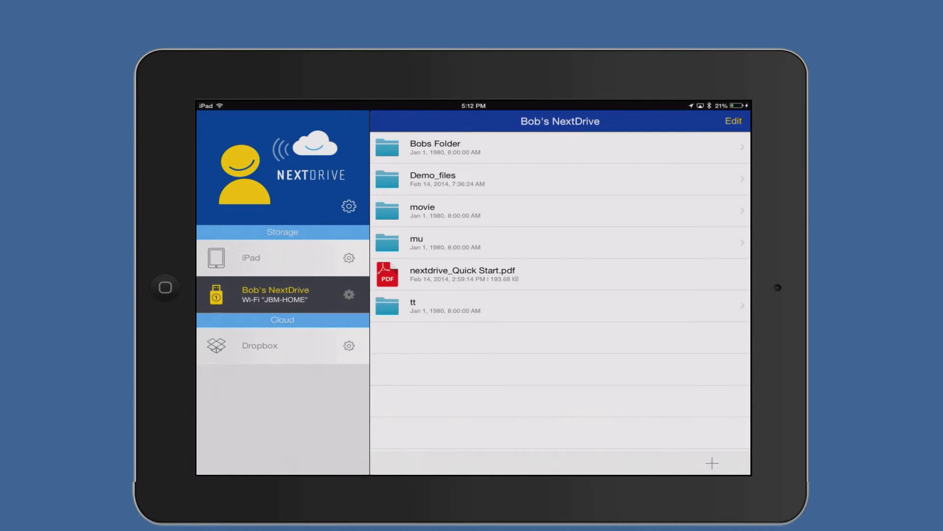
# Copy 2014_9-10.jpg from Demo_files into a new Dropbox folder named pics.
pyautogui.click(433, 179)
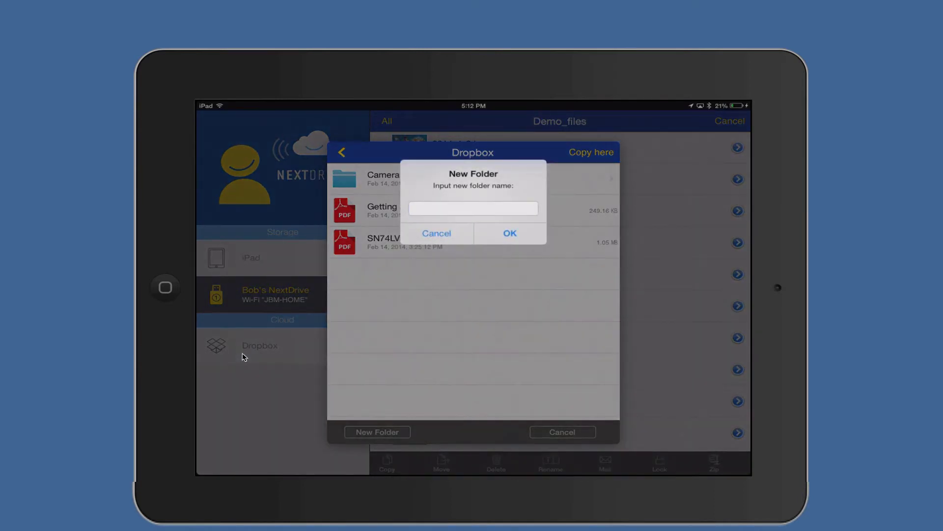
pyautogui.write('pics')
pyautogui.press('Return')
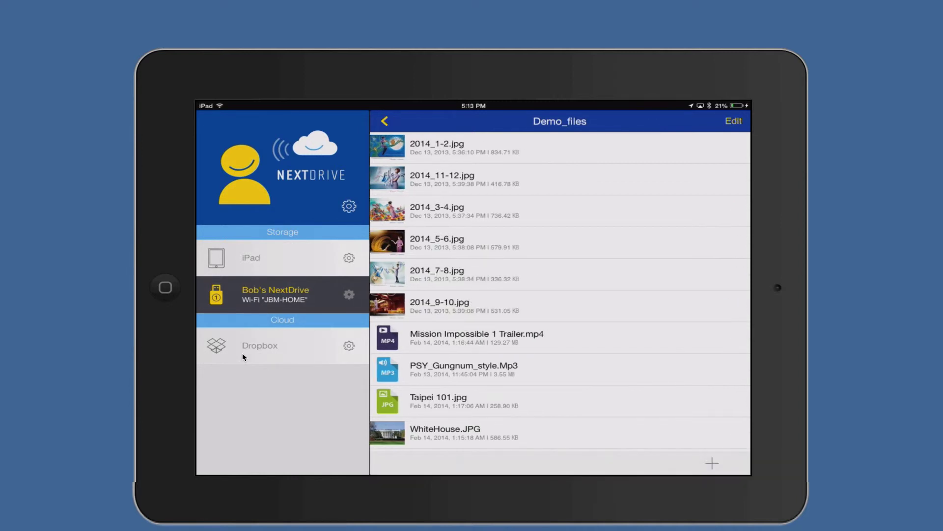
# In Dropbox, bring up the file actions for SN74LVC1G74.pdf to copy it to the drive.
pyautogui.click(243, 354)
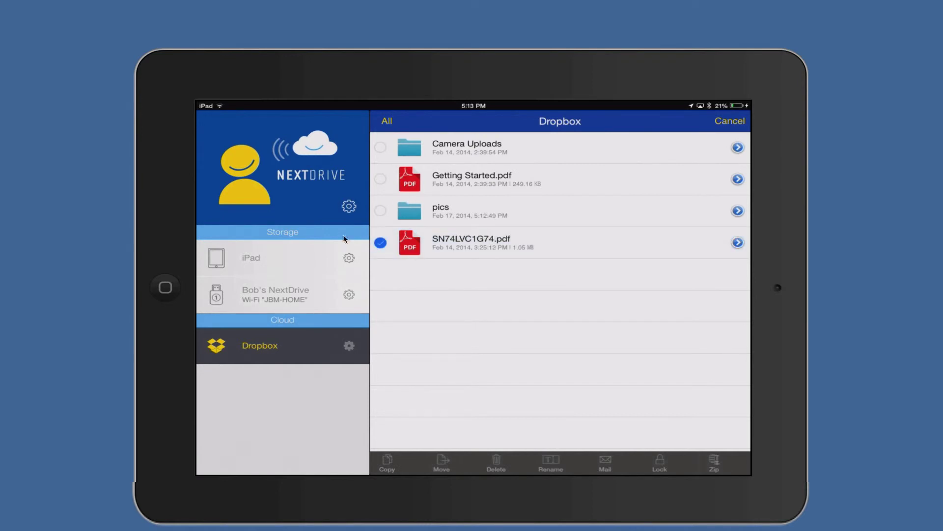
pyautogui.click(738, 243)
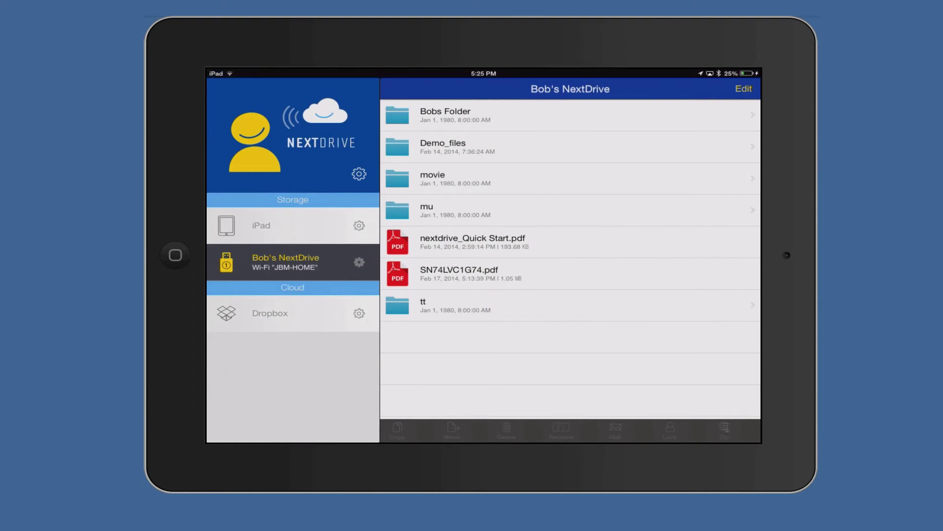
# Select SN74LVC1G74.pdf and lock it with a lock code, entered and confirmed.
pyautogui.click(743, 89)
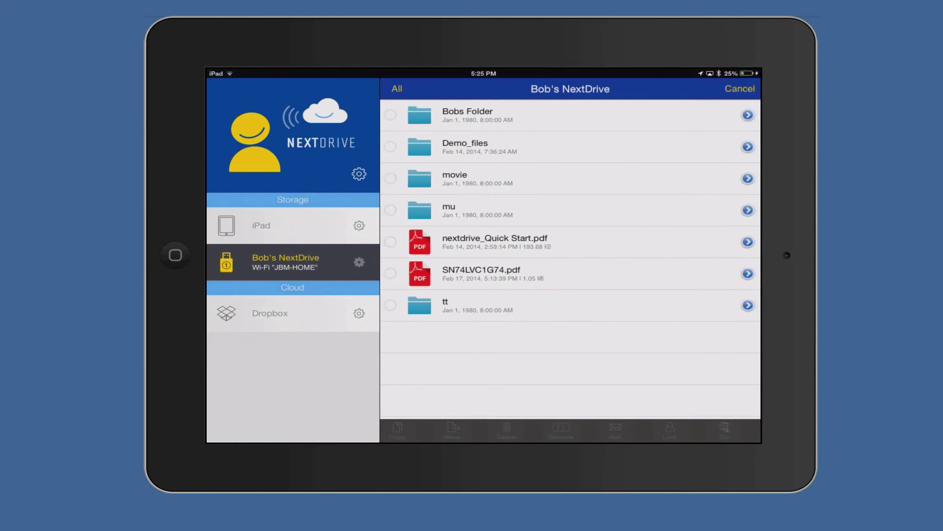
pyautogui.click(390, 274)
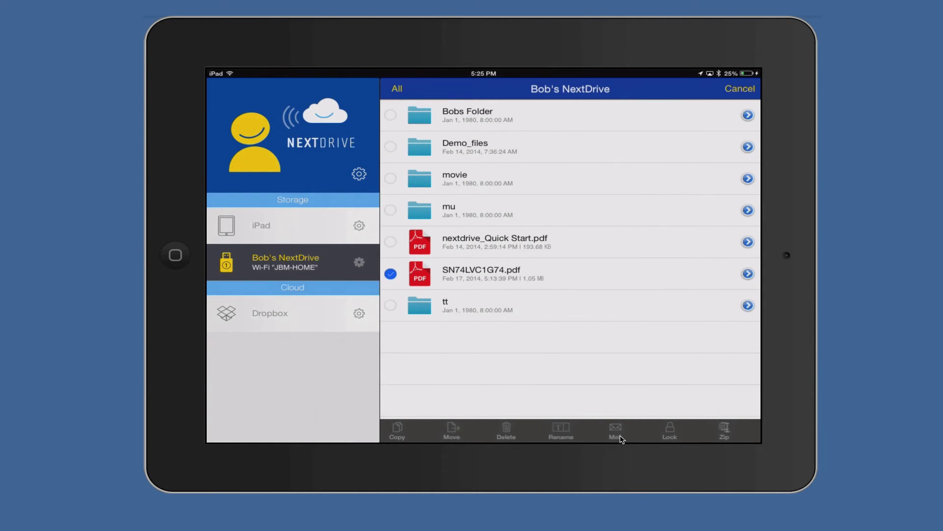
pyautogui.click(672, 434)
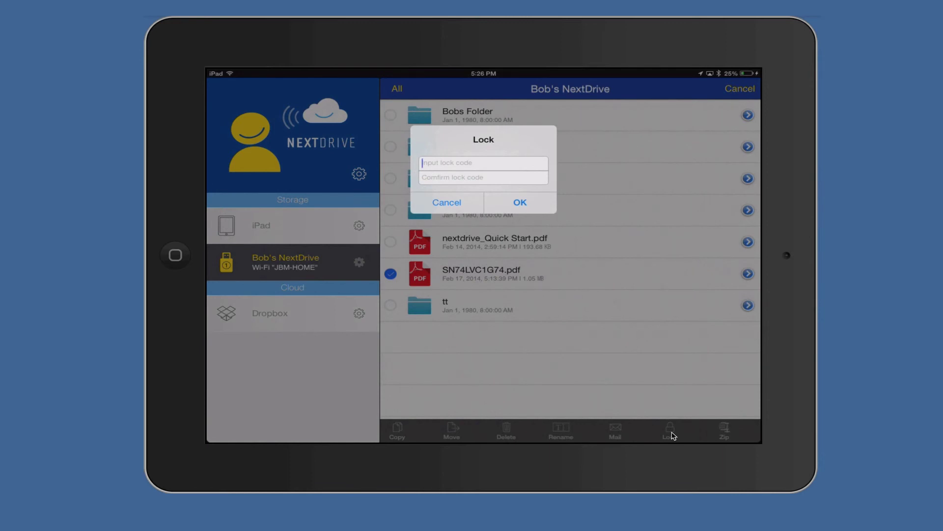
pyautogui.write('ooo')
pyautogui.press('Tab')
pyautogui.write('ooo')
pyautogui.press('Return')
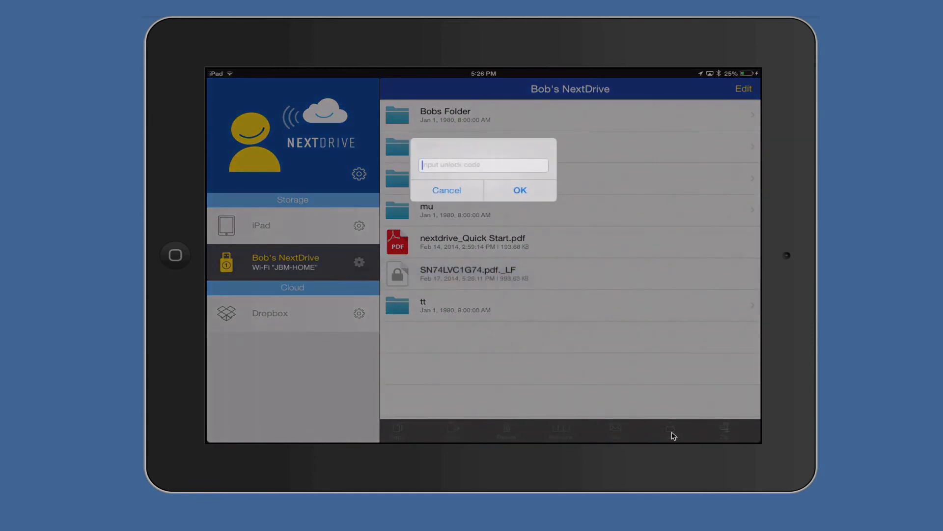
# Enter the unlock code for SN74LVC1G74.pdf._LF and submit it.
pyautogui.write('123')
pyautogui.press('Return')
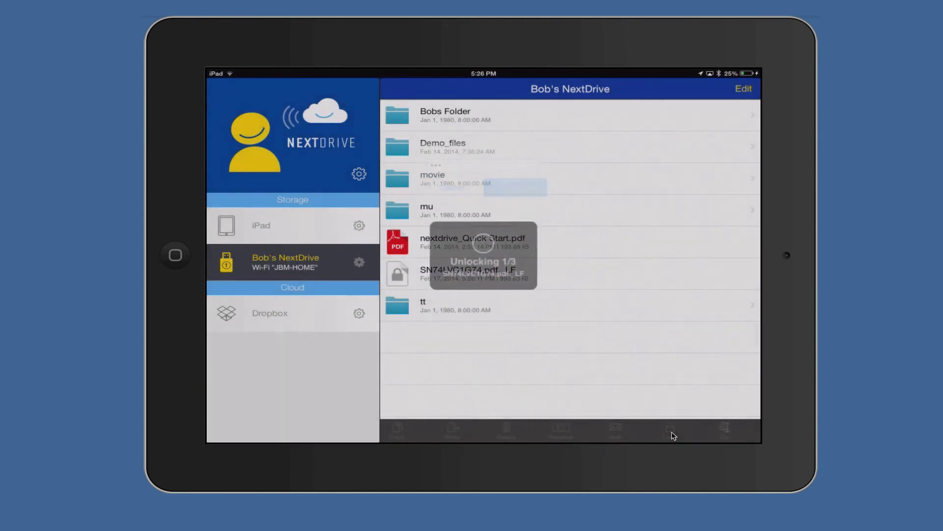